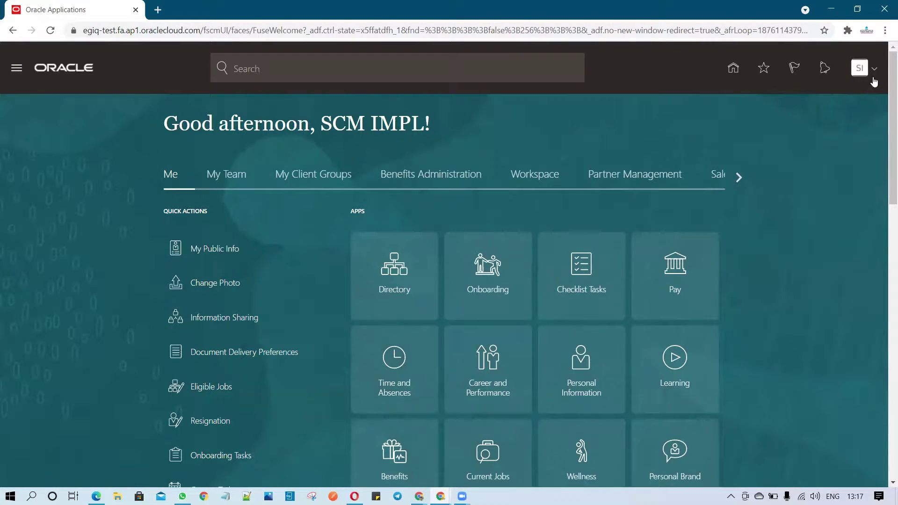
# Open Setup and Maintenance and go to its search page for setup tasks
pyautogui.click(875, 81)
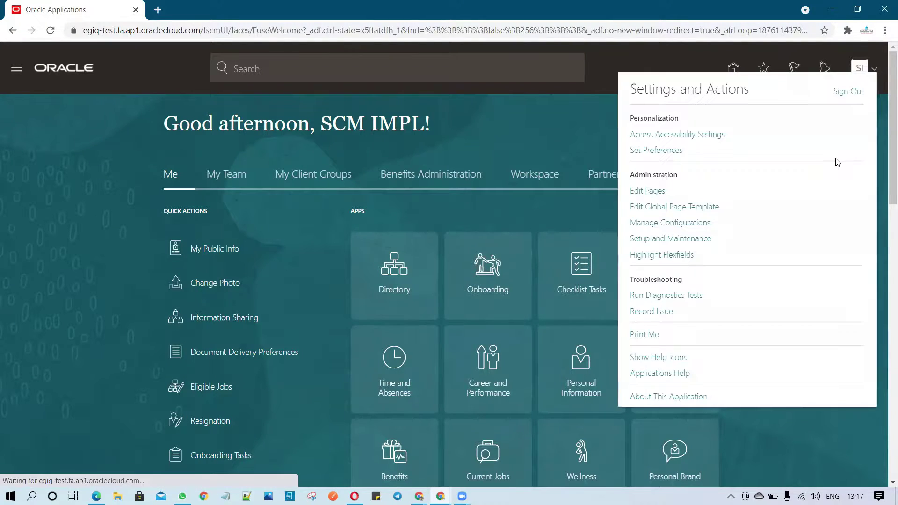
pyautogui.click(672, 238)
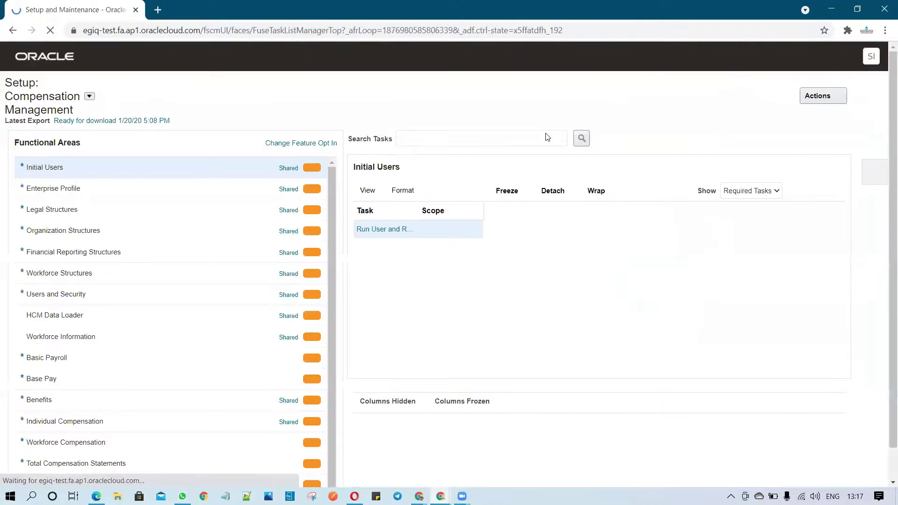
pyautogui.click(876, 172)
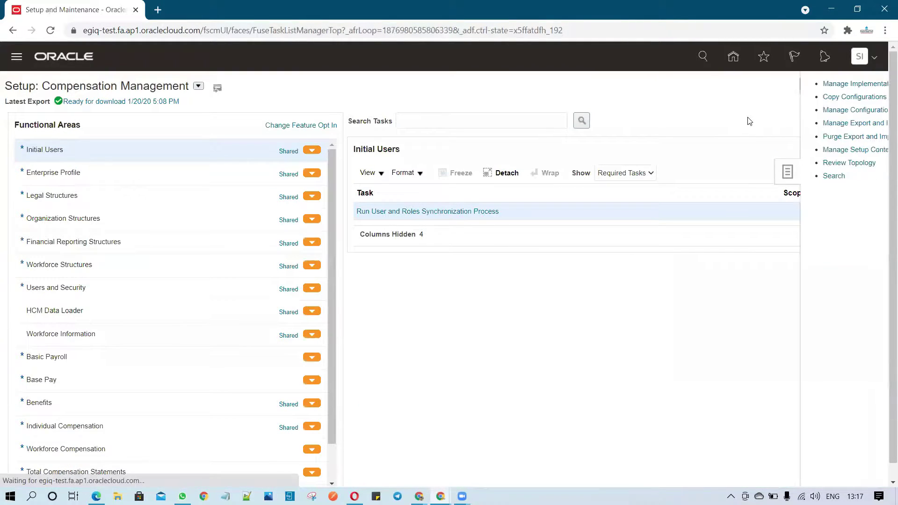
pyautogui.click(772, 176)
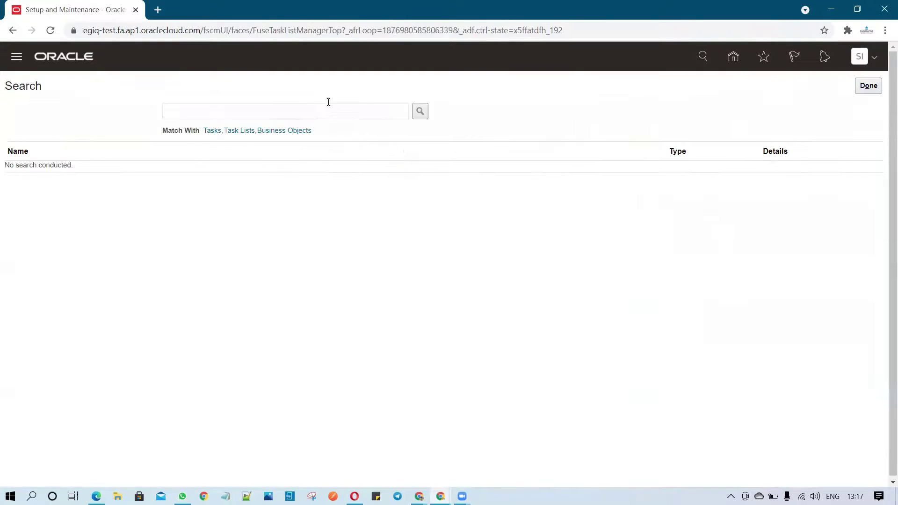
# Search the setup tasks for "Manage%Hold%" and open the Manage Hold Codes task
pyautogui.click(295, 109)
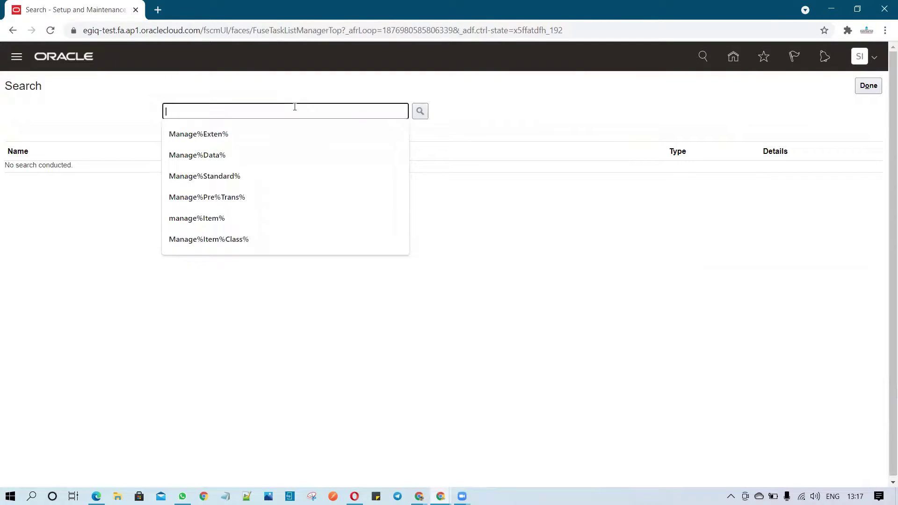
pyautogui.write('Manage%')
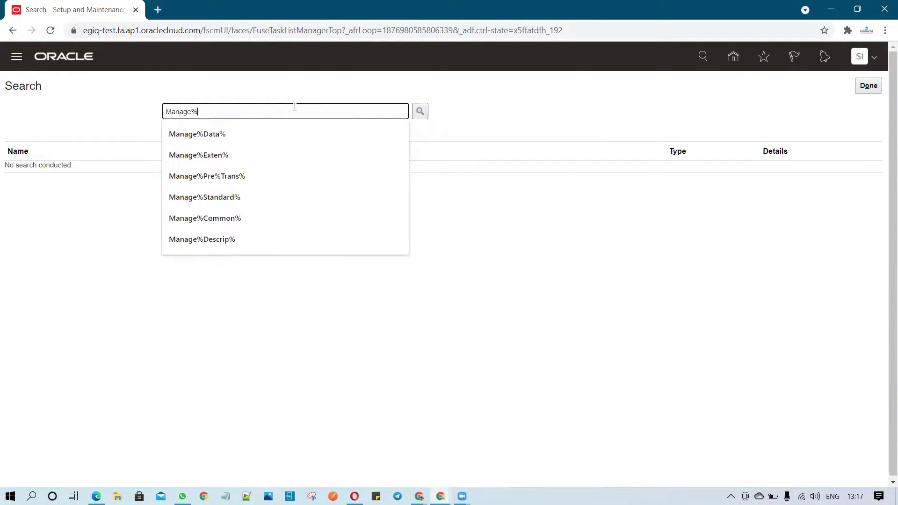
pyautogui.write('Holds%')
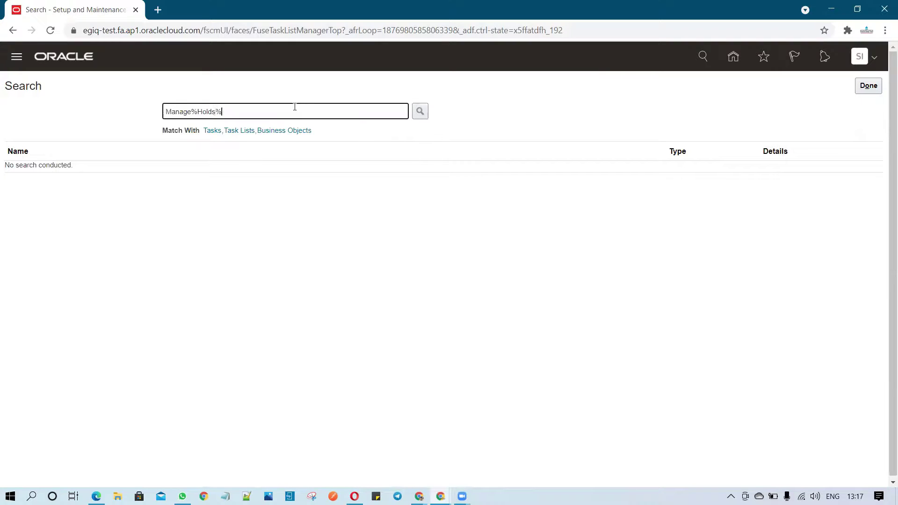
pyautogui.press('Return')
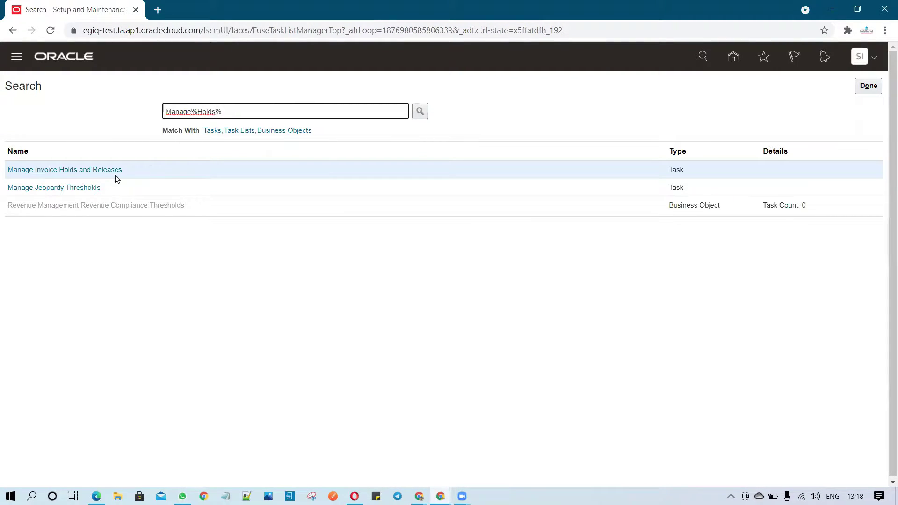
pyautogui.press('BackSpace')
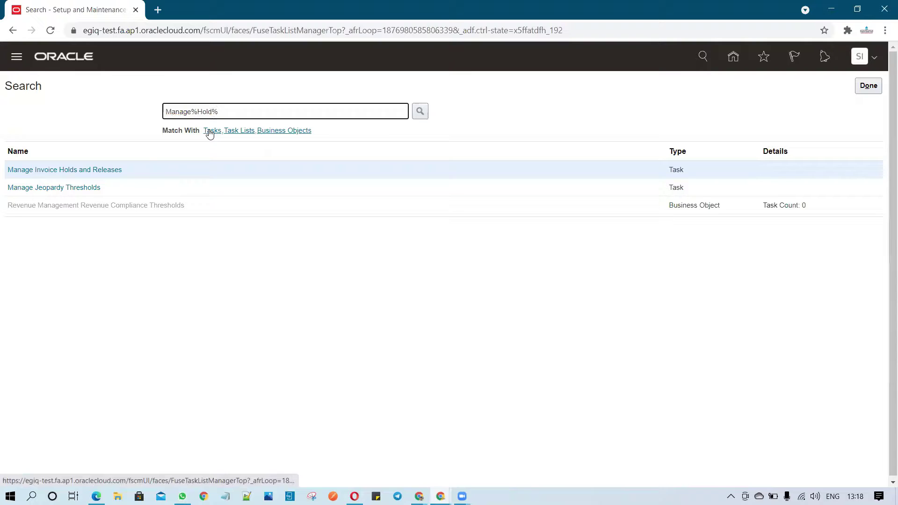
pyautogui.press('Return')
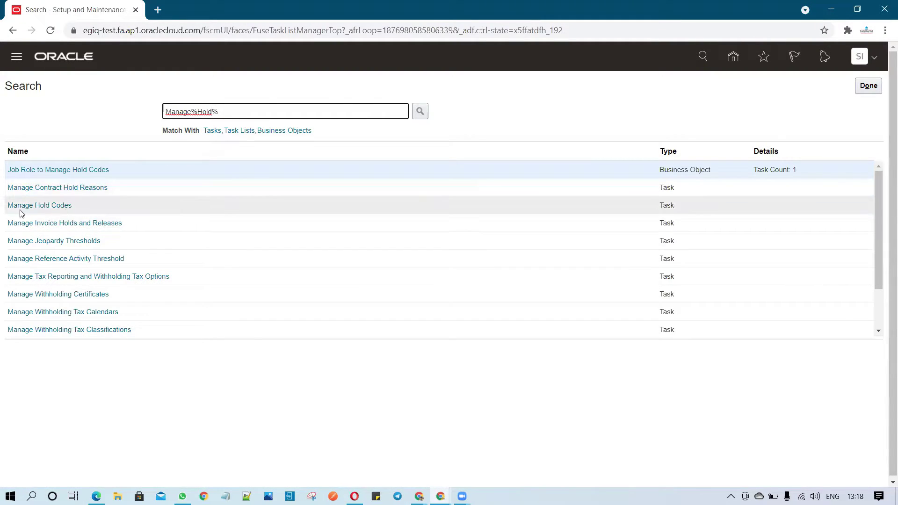
pyautogui.click(63, 205)
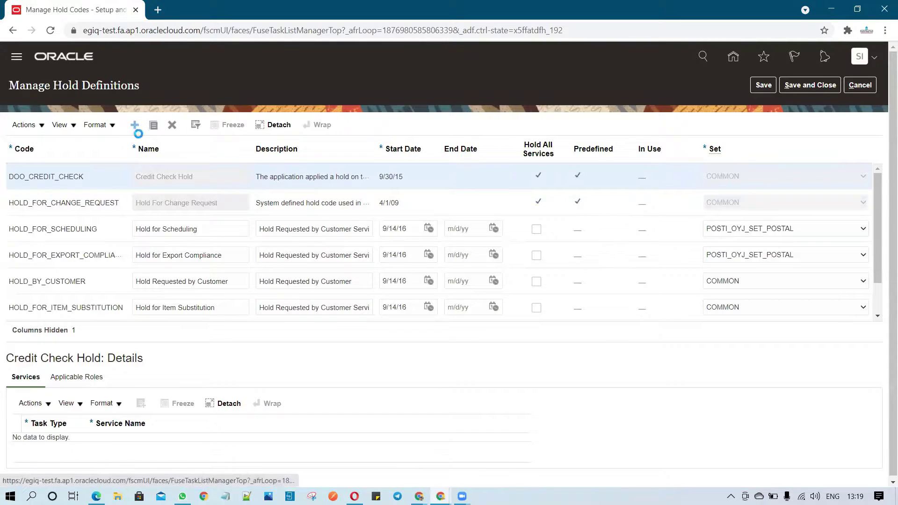
# Add a hold definition with the code HOLD_FOR_CUSTOMER and the name "Hold applied by Manager"
pyautogui.moveTo(140, 146)
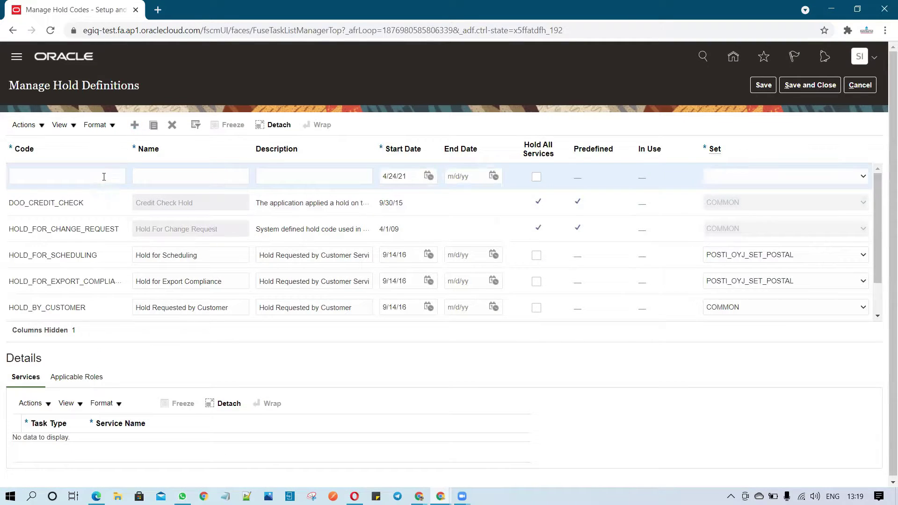
pyautogui.click(95, 178)
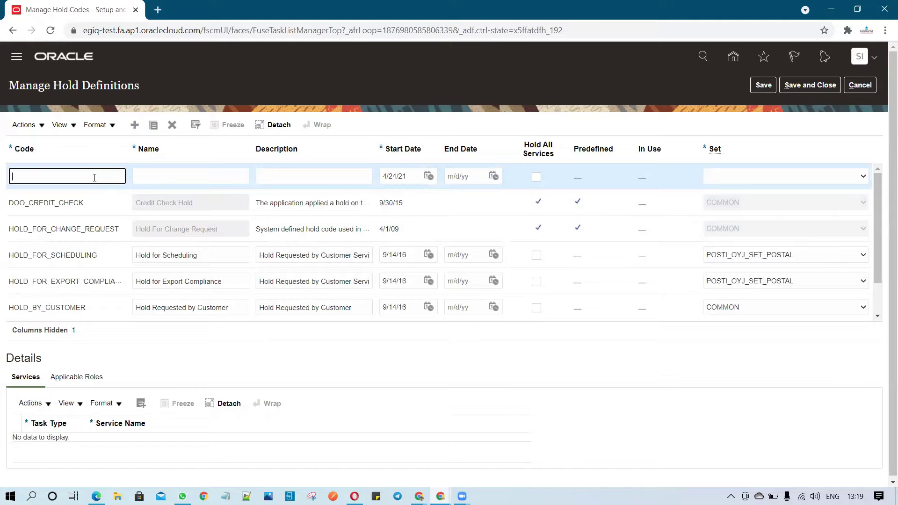
pyautogui.write('HOLD_FOR_CUSTOMER')
pyautogui.click(148, 176)
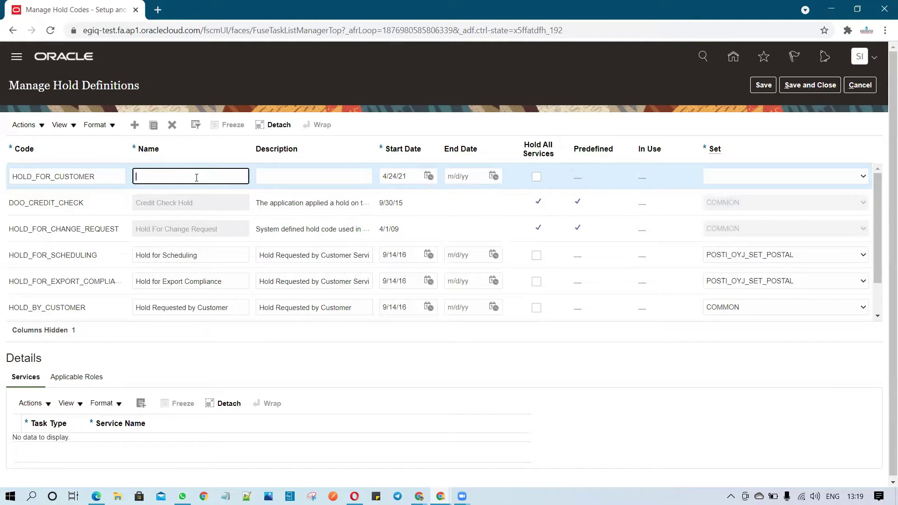
pyautogui.write('Hold applied by Manager')
# Copy the HOLD_FOR_CUSTOMER hold's name, "Hold applied by Manager", into its description
pyautogui.click(266, 184)
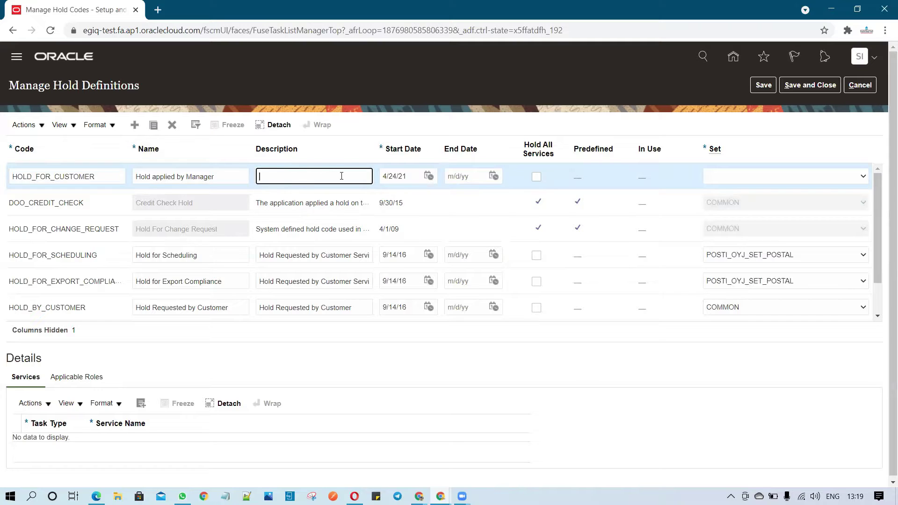
pyautogui.click(224, 178)
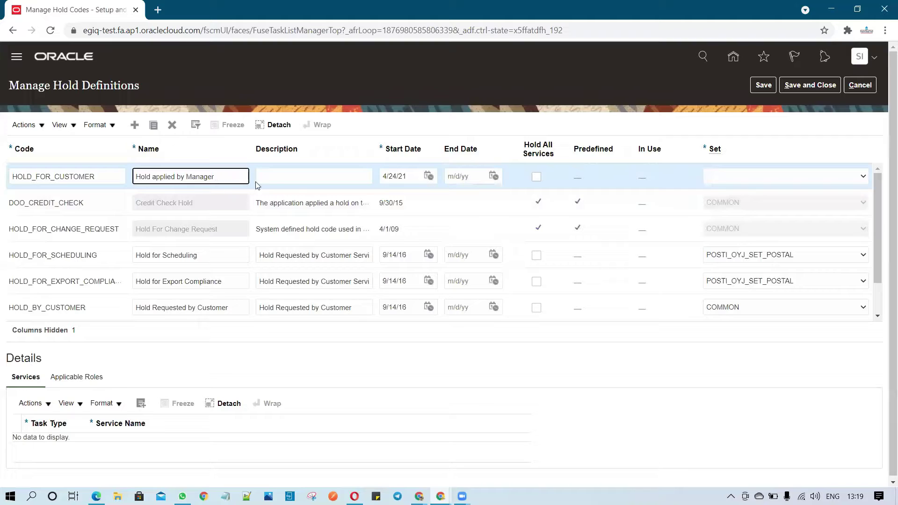
pyautogui.click(277, 180)
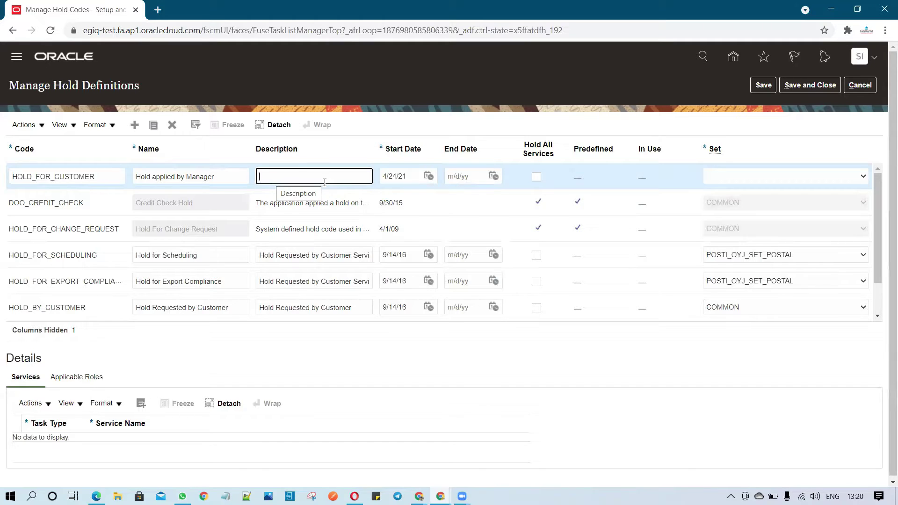
pyautogui.moveTo(229, 180); pyautogui.dragTo(127, 186)
pyautogui.hotkey('ctrl', 'c')
pyautogui.click(312, 177)
pyautogui.hotkey('ctrl', 'v')
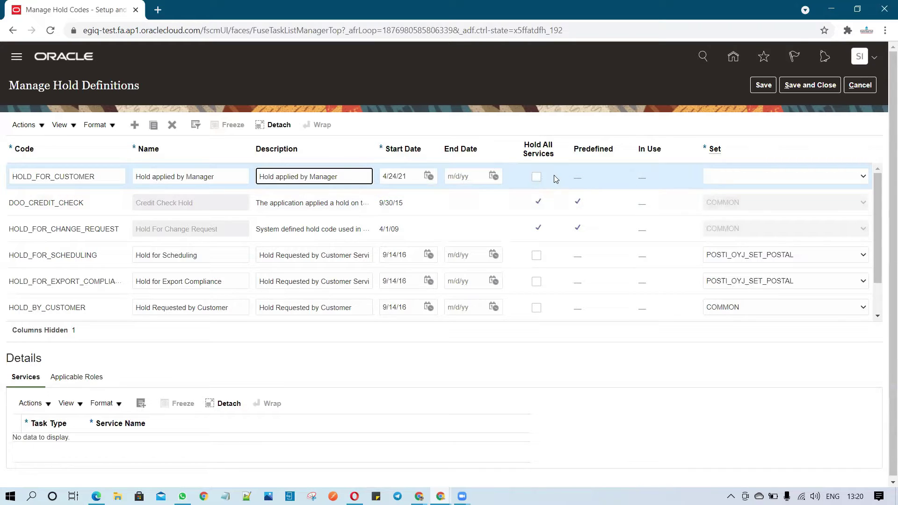
# Make the HOLD_FOR_CUSTOMER hold apply to all services, assign it to the COMMON set, and save
pyautogui.click(536, 177)
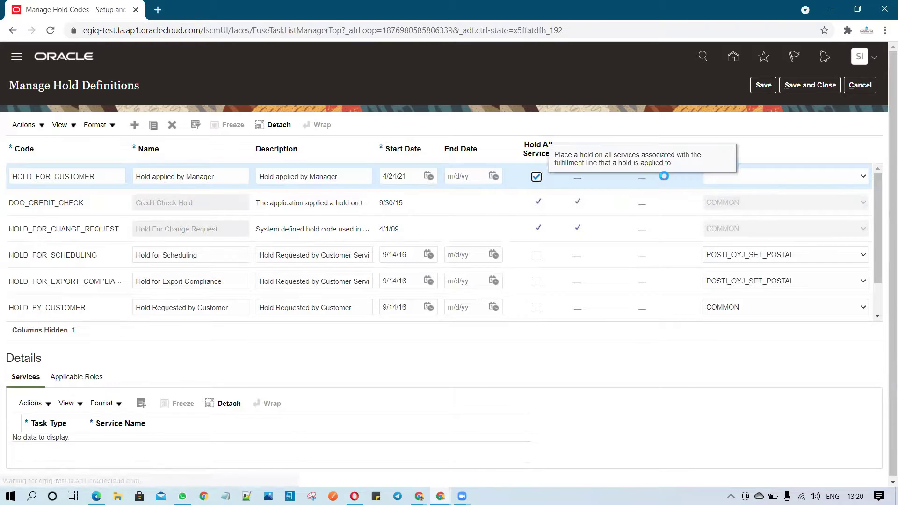
pyautogui.click(851, 177)
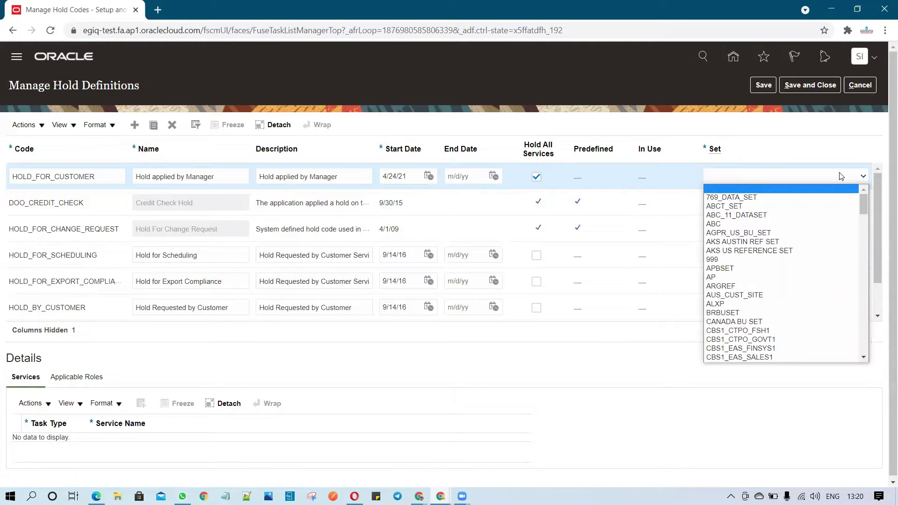
pyautogui.write('com')
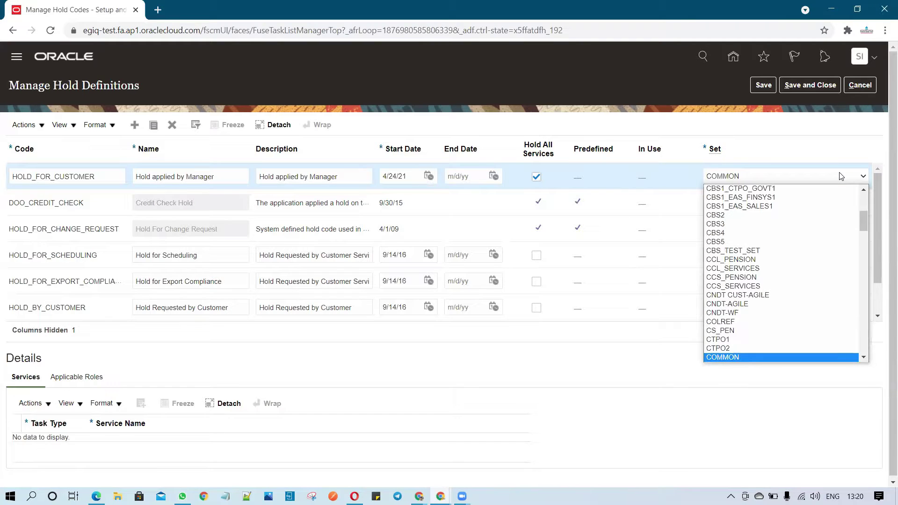
pyautogui.click(796, 357)
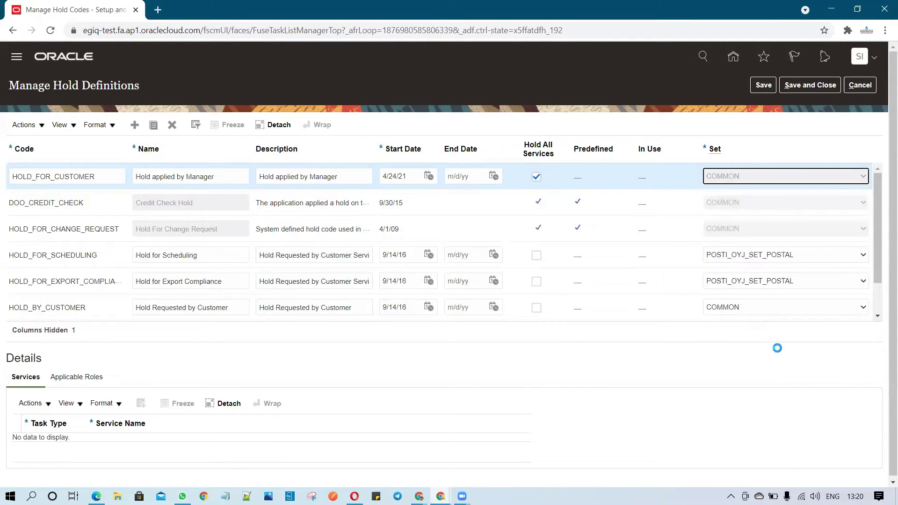
pyautogui.click(748, 143)
pyautogui.click(772, 177)
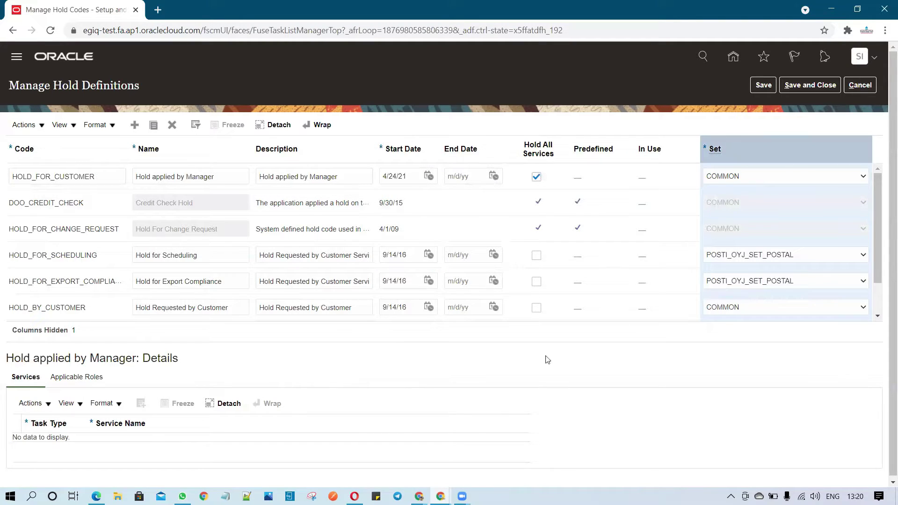
pyautogui.click(759, 84)
# Restrict applying the HOLD_FOR_CUSTOMER hold to selected roles and add the Order Manager role
pyautogui.click(76, 378)
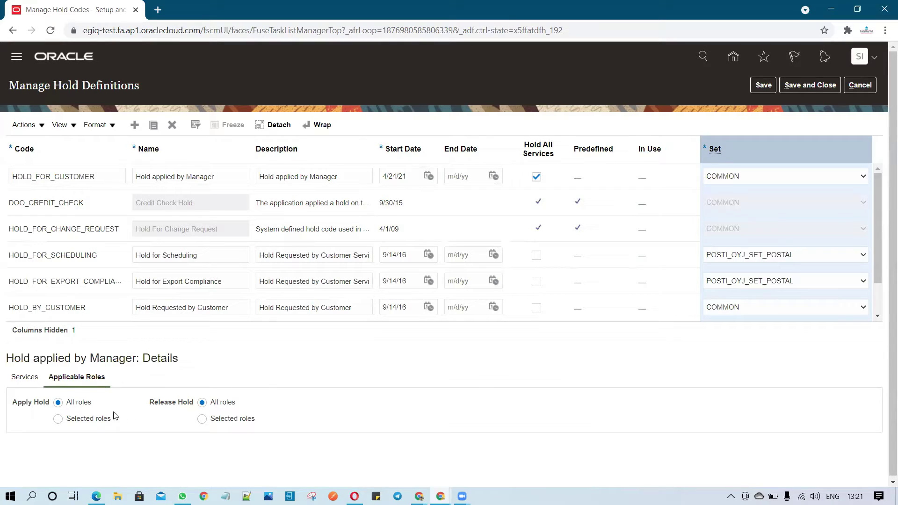
pyautogui.click(59, 420)
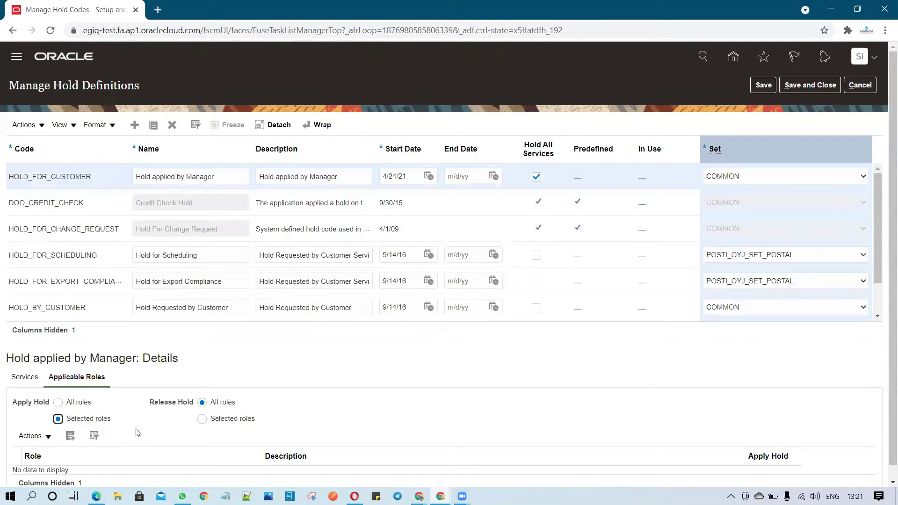
pyautogui.scroll(-1, 136, 433)
pyautogui.click(71, 422)
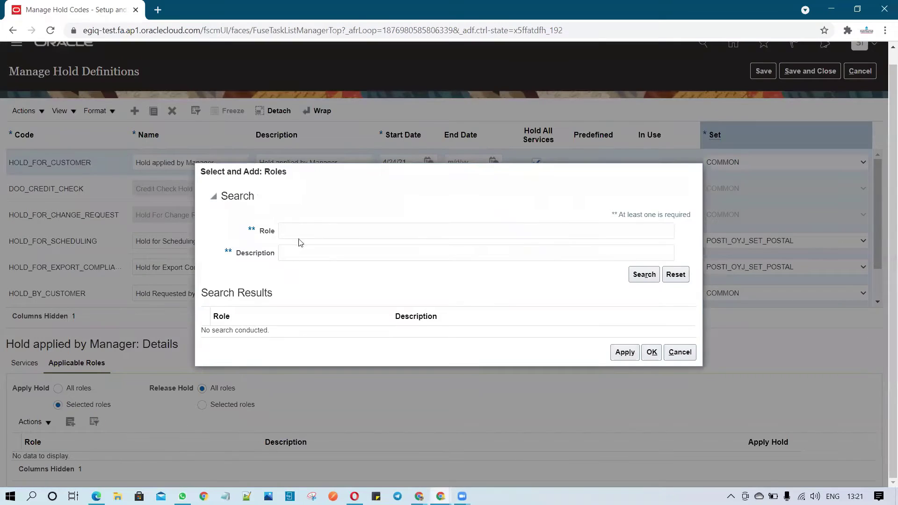
pyautogui.click(302, 228)
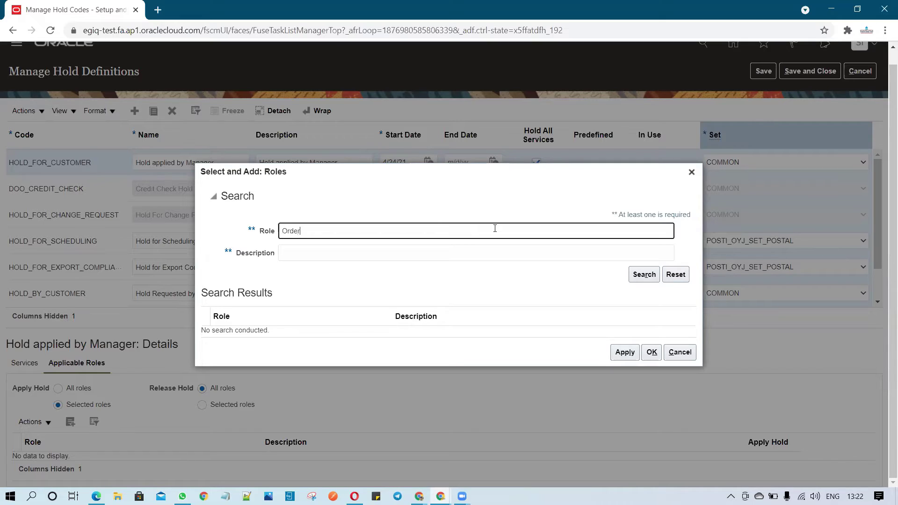
pyautogui.write('Order Manager')
pyautogui.press('Return')
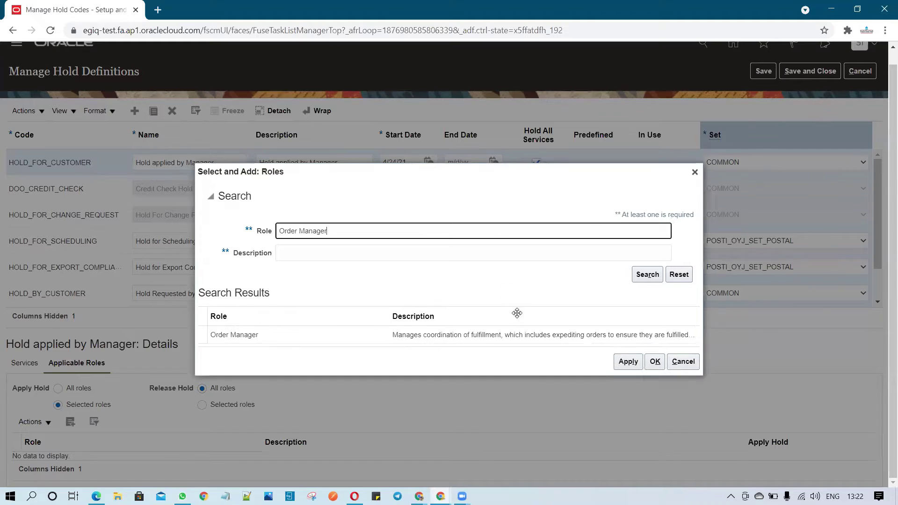
pyautogui.click(329, 333)
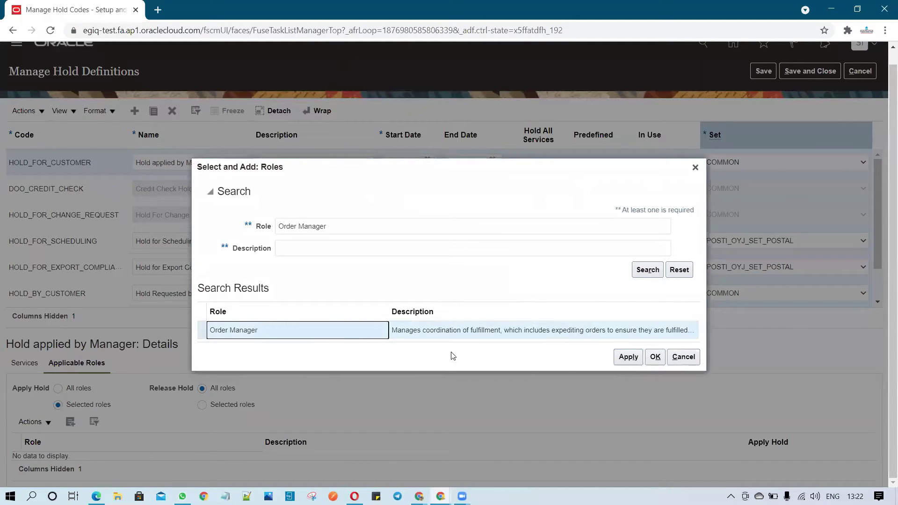
pyautogui.click(620, 358)
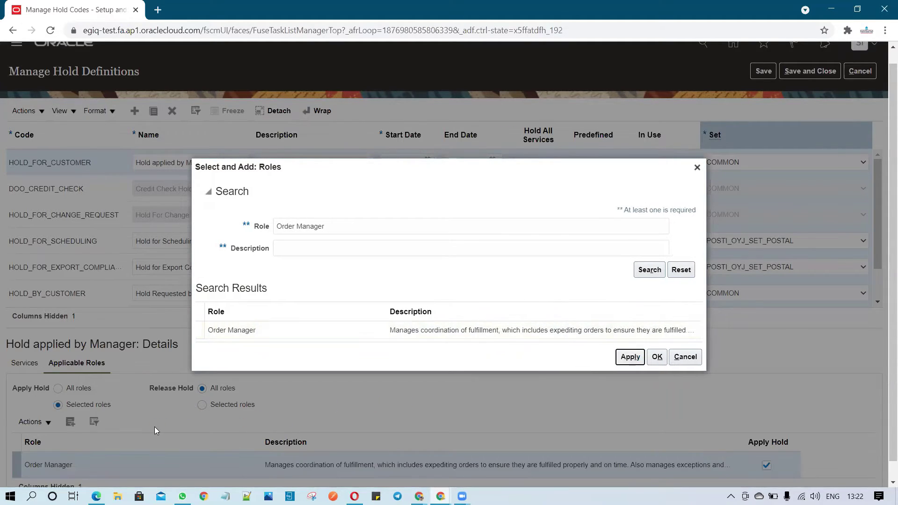
pyautogui.click(657, 357)
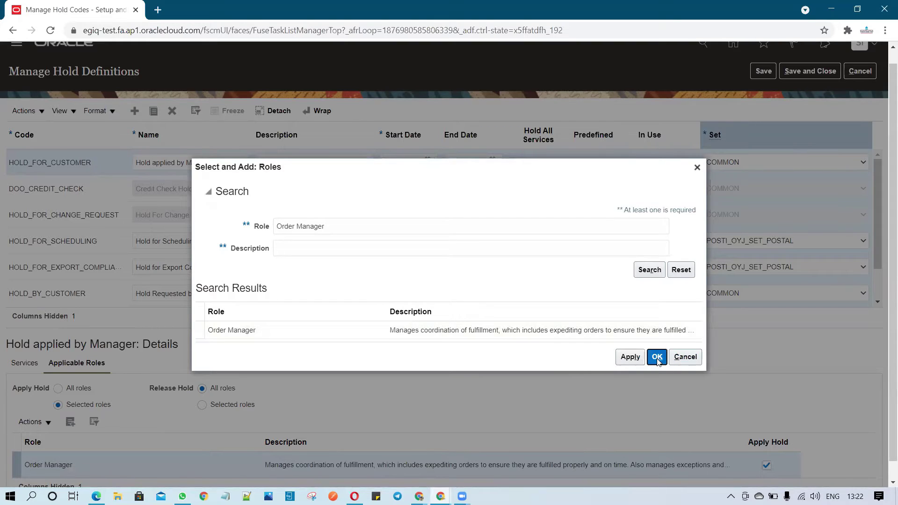
# Restrict releasing the hold to selected roles and remove the Release Hold permission from Order Manager
pyautogui.scroll(-1, 515, 420)
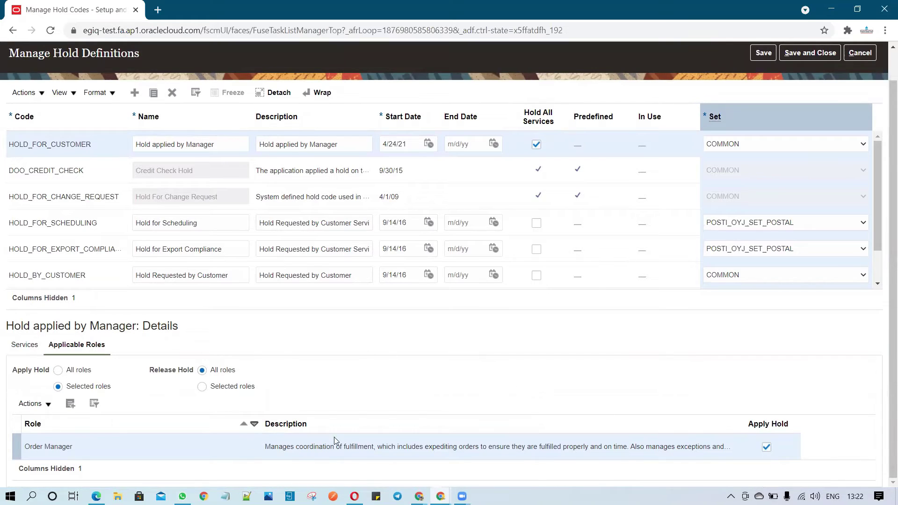
pyautogui.click(202, 386)
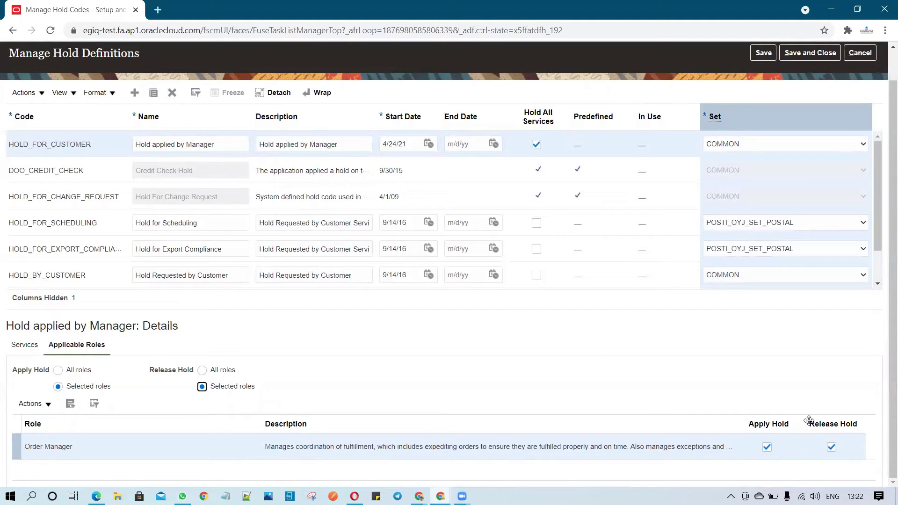
pyautogui.click(832, 448)
# Find the Order Administrator role by searching for "Order Admini" and add it to the HOLD_FOR_CUSTOMER hold's applicable roles
pyautogui.click(71, 405)
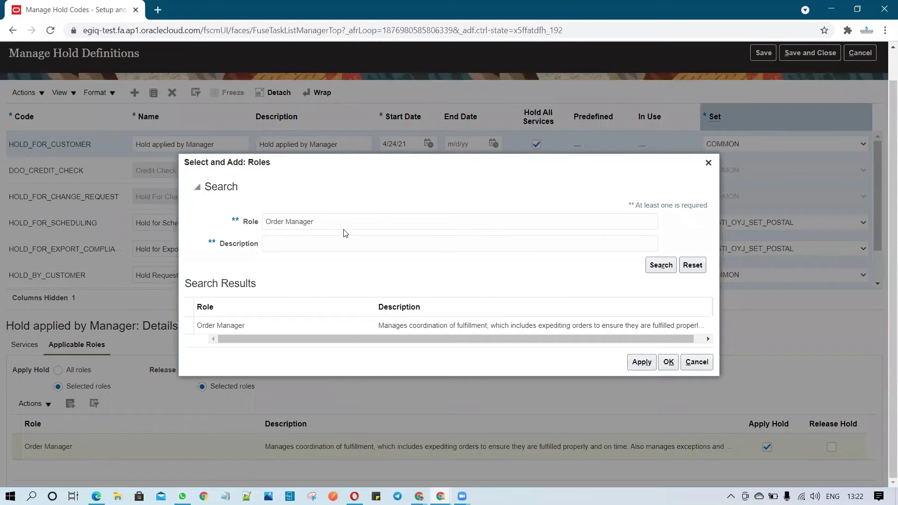
pyautogui.click(348, 223)
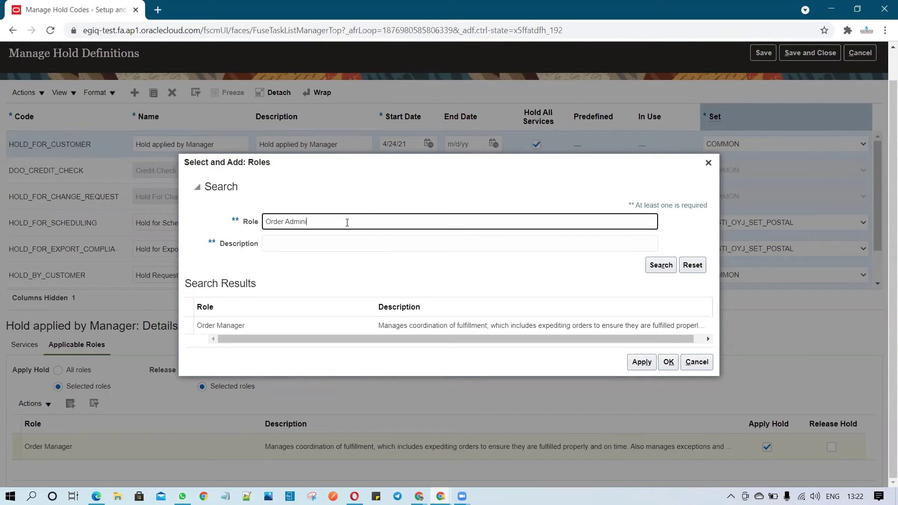
pyautogui.write('Admini')
pyautogui.press('Return')
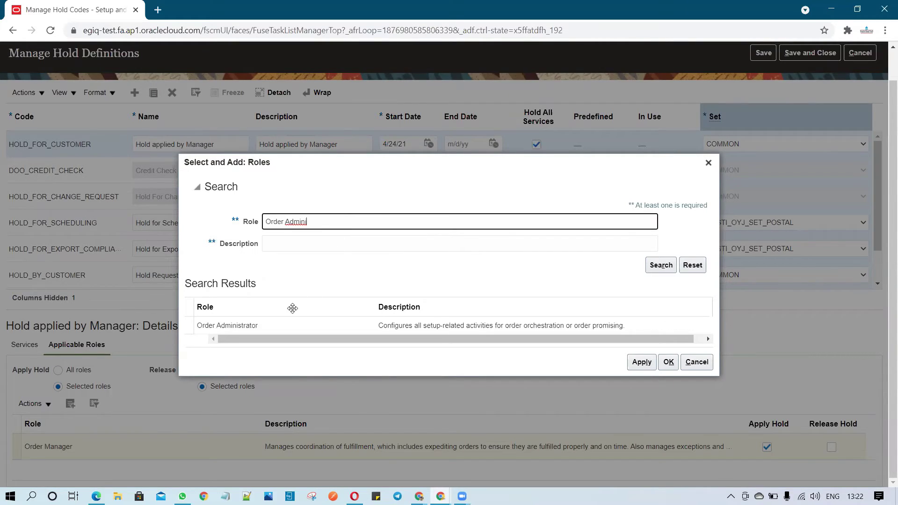
pyautogui.click(344, 333)
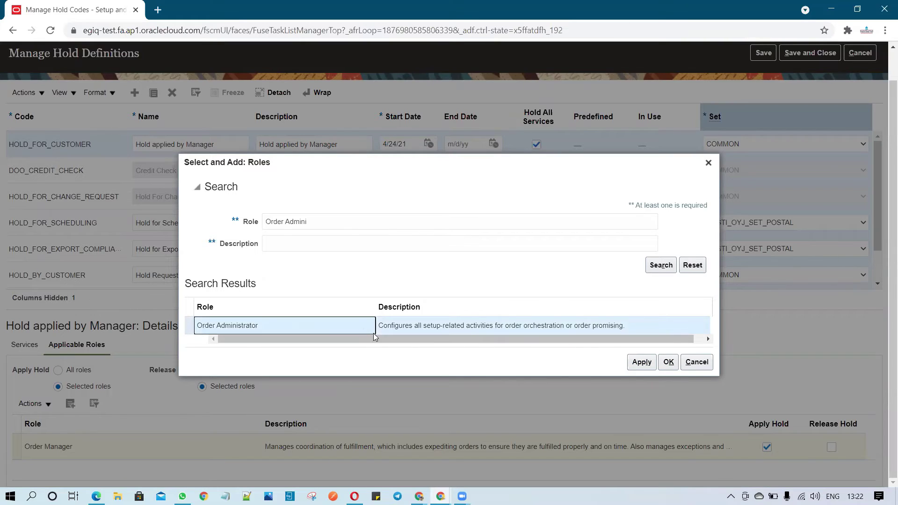
pyautogui.click(669, 363)
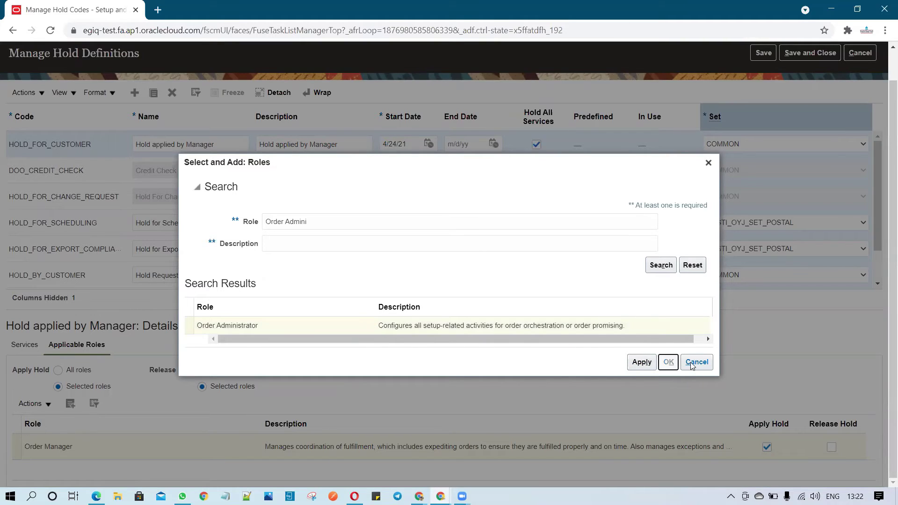
# Remove the Apply Hold permission from the Order Administrator role and save the hold definition
pyautogui.scroll(-1, 664, 376)
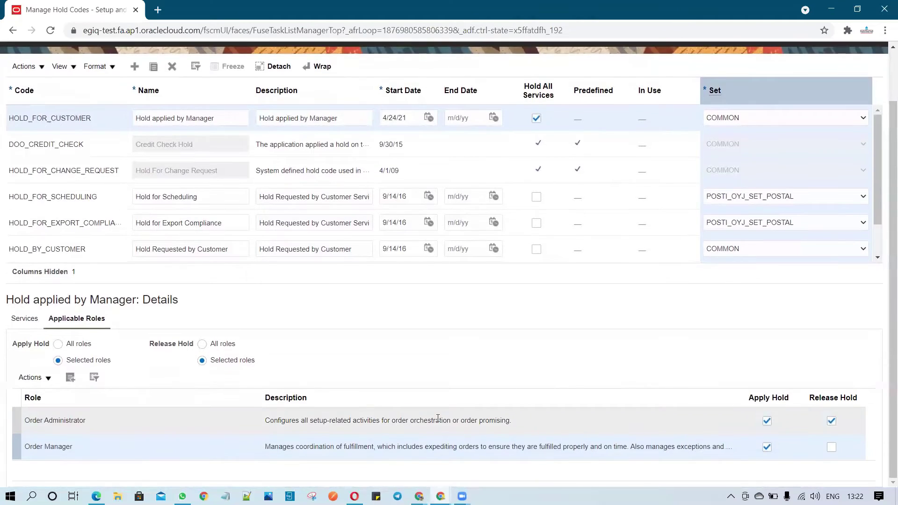
pyautogui.click(134, 421)
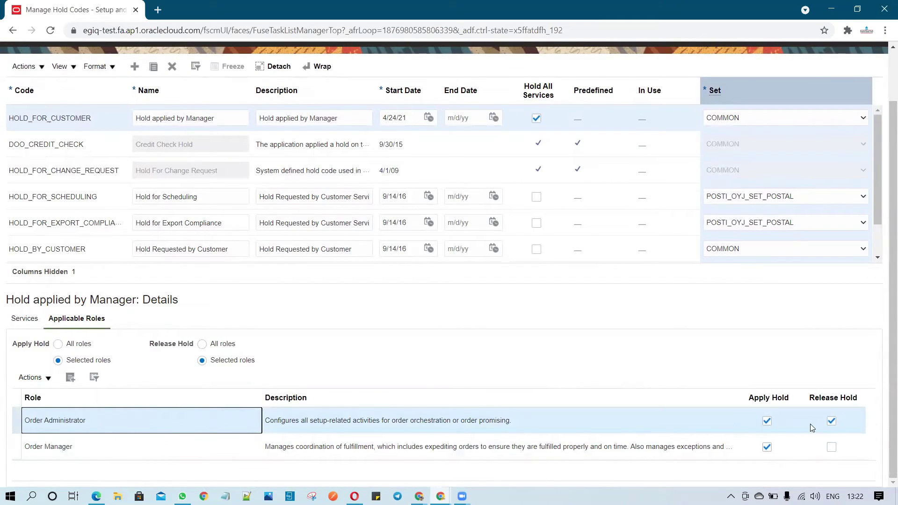
pyautogui.click(767, 421)
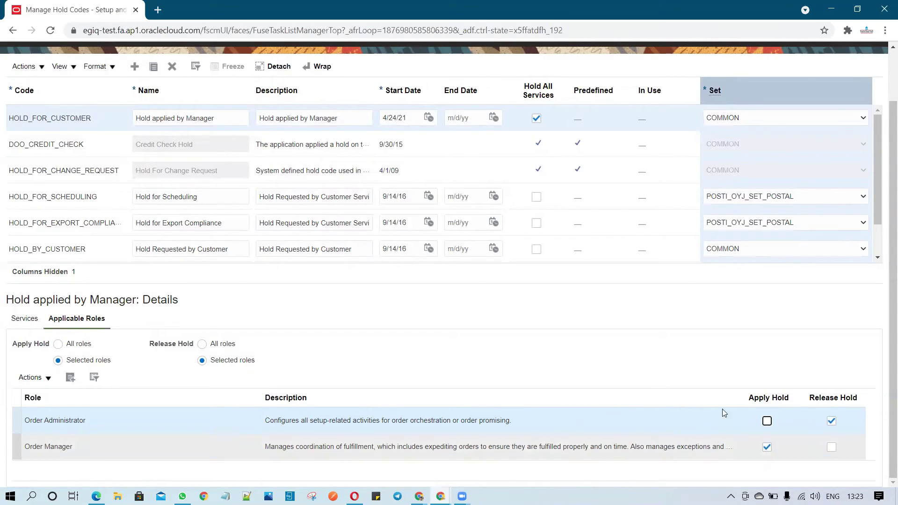
pyautogui.scroll(2, 645, 358)
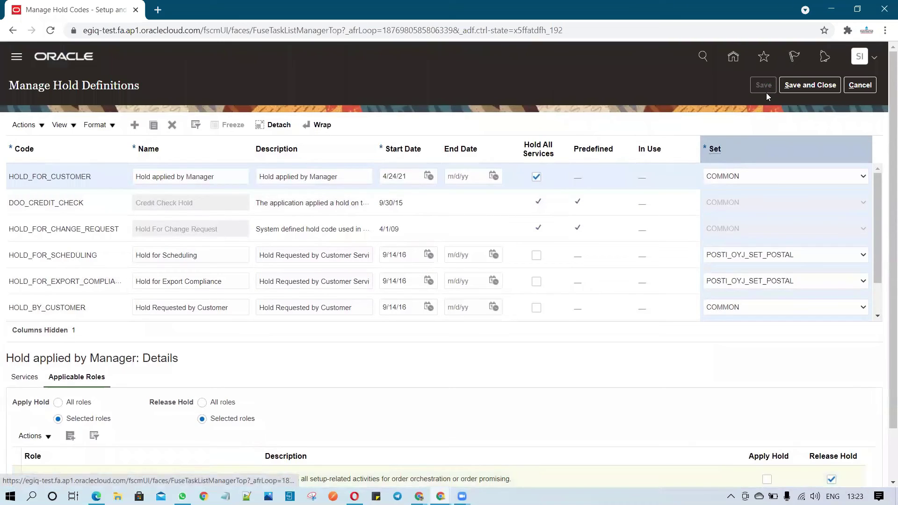
pyautogui.scroll(-2, 449, 386)
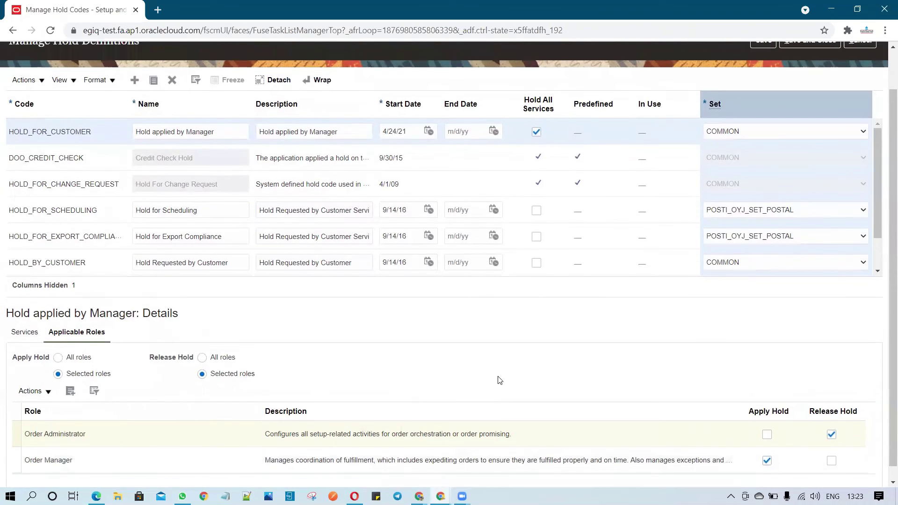
pyautogui.scroll(2, 498, 381)
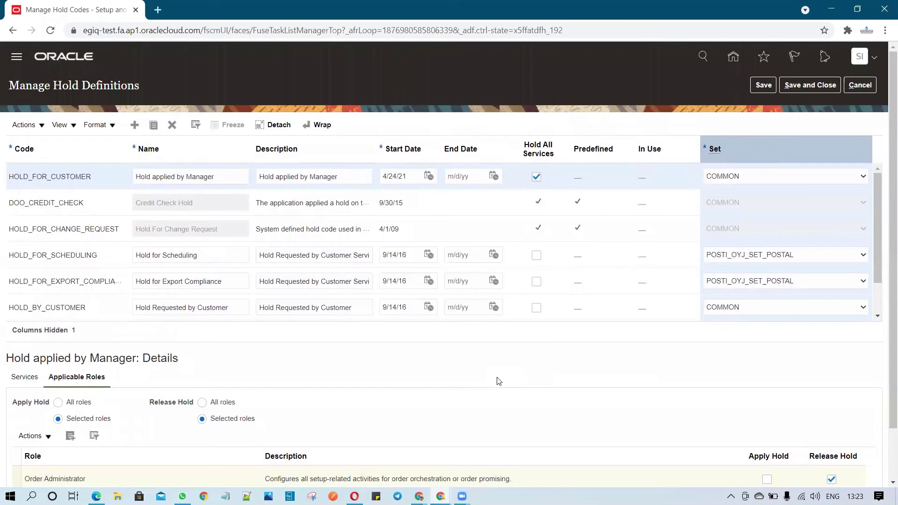